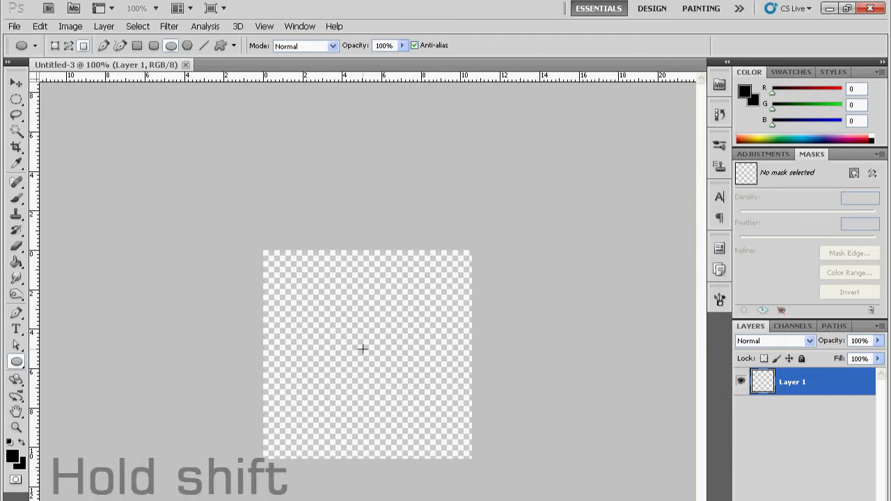
- Draw a circle in the middle of the canvas and set its layer fill to 0%
{"action": "left_click_drag", "start_coordinate": [365, 346], "coordinate": [476, 426]}
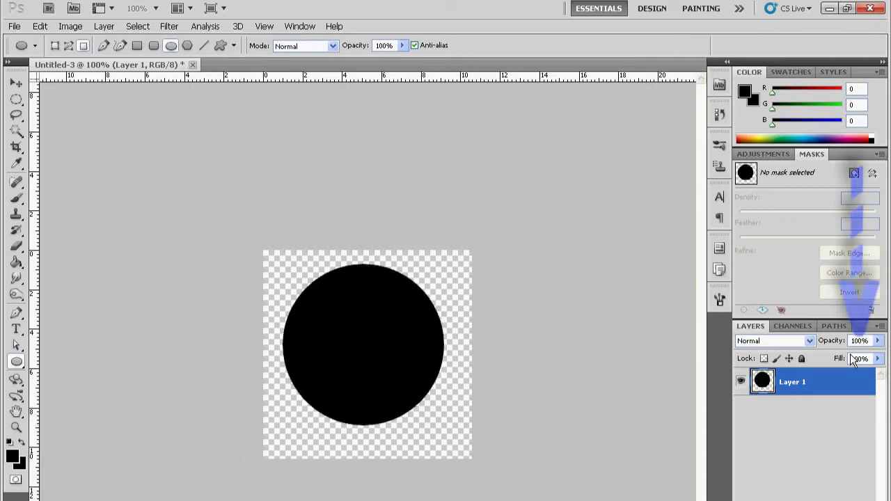
{"action": "left_click", "coordinate": [879, 364]}
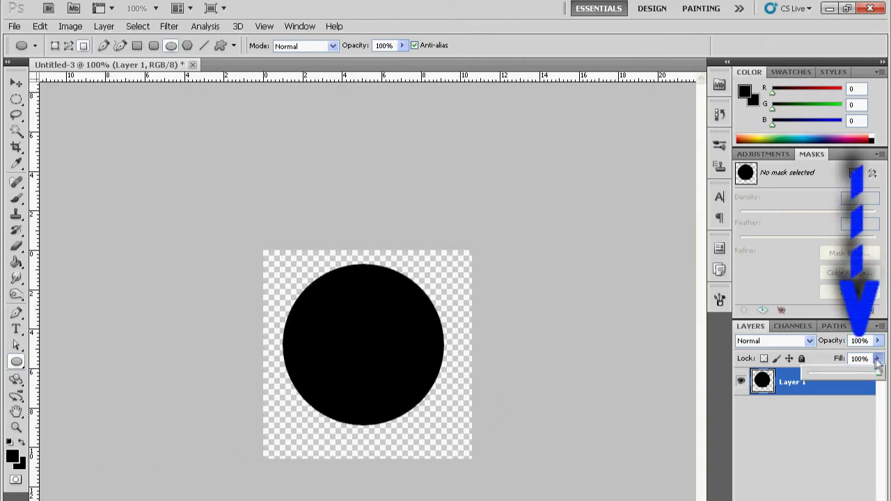
{"action": "left_click_drag", "start_coordinate": [867, 372], "coordinate": [806, 376]}
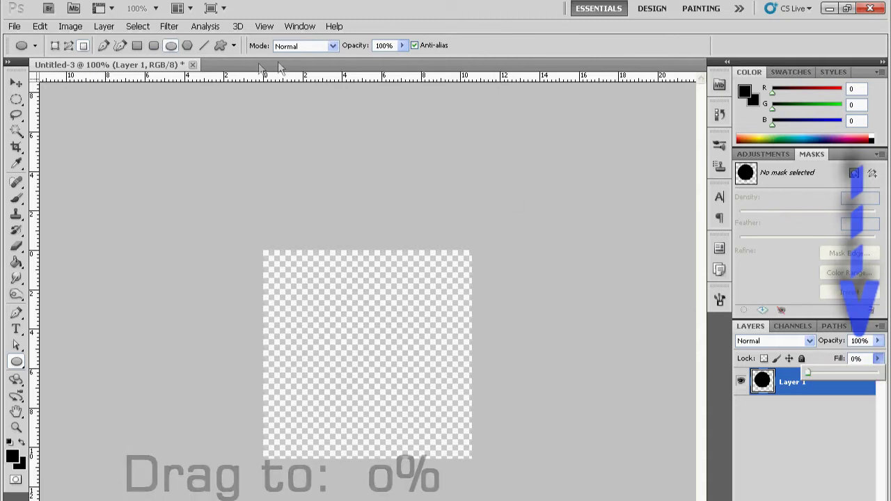
- Add a 20 px black outside Stroke layer style to the circle
{"action": "left_click", "coordinate": [103, 26]}
{"action": "mouse_move", "coordinate": [223, 98]}
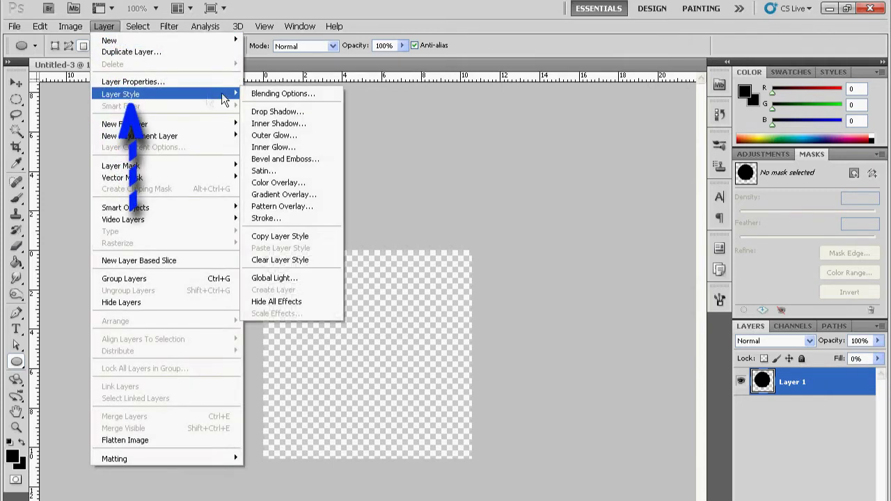
{"action": "left_click", "coordinate": [271, 220]}
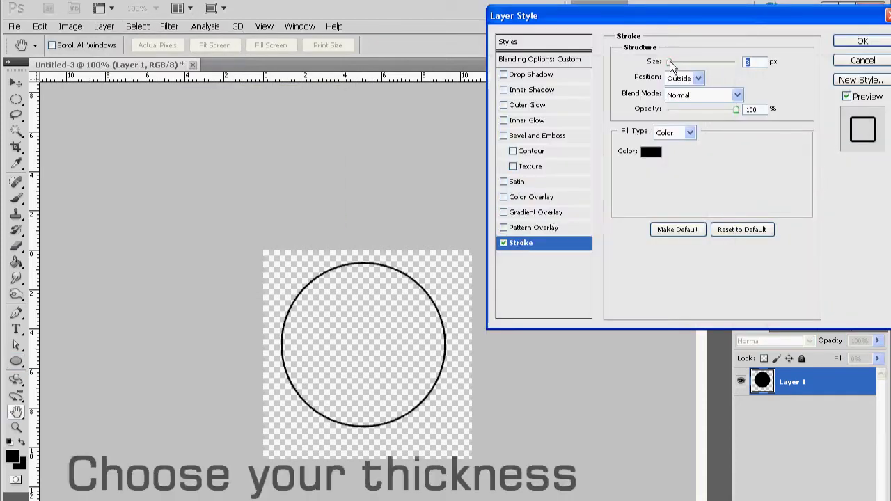
{"action": "left_click_drag", "start_coordinate": [670, 61], "coordinate": [676, 61]}
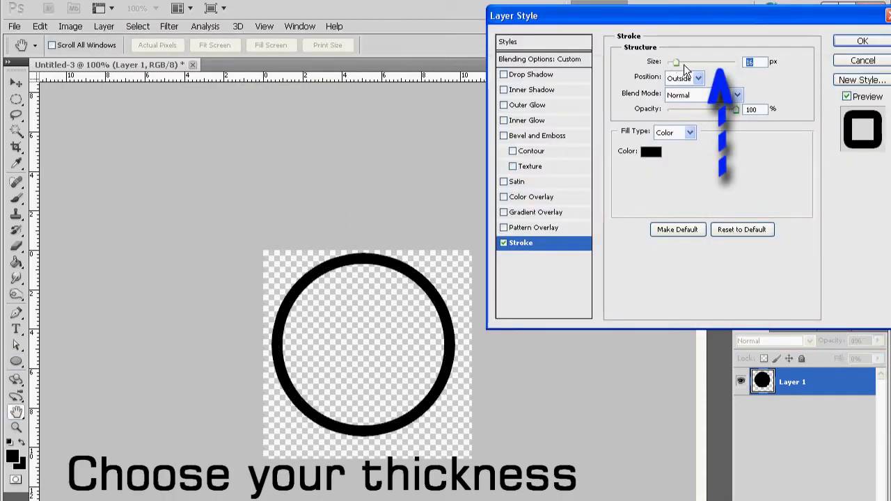
{"action": "type", "text": "20"}
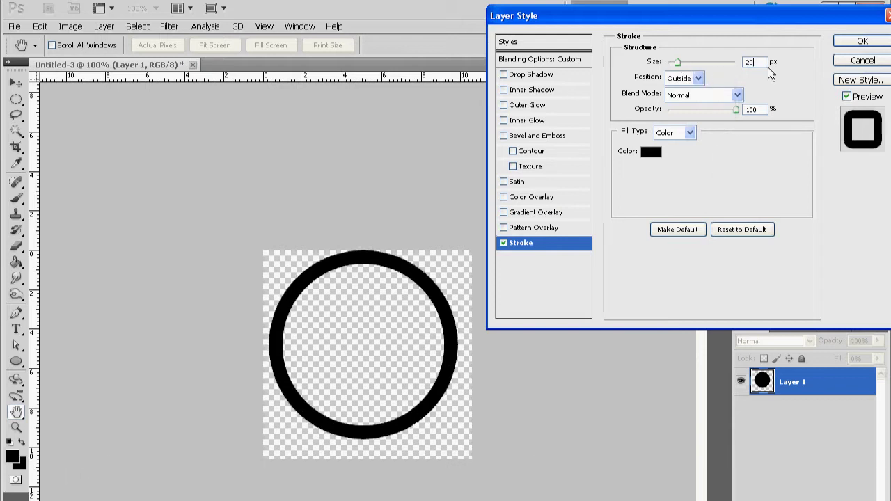
{"action": "left_click", "coordinate": [855, 42]}
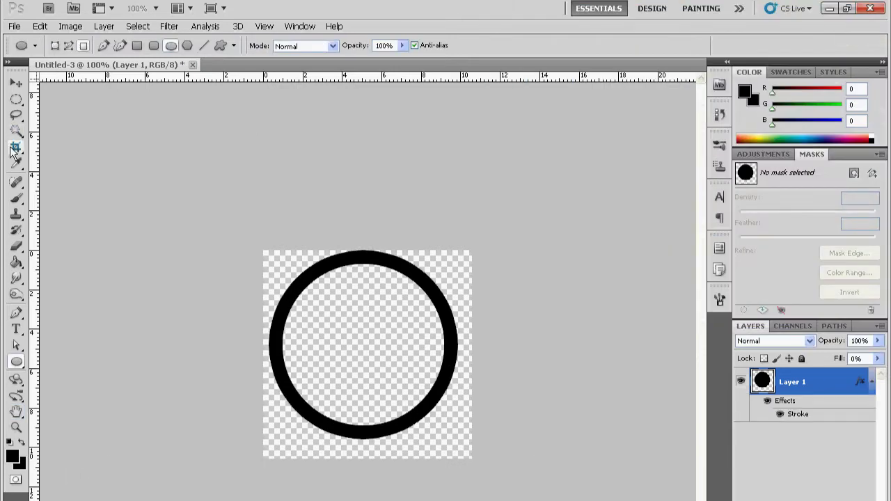
{"action": "left_click", "coordinate": [16, 147]}
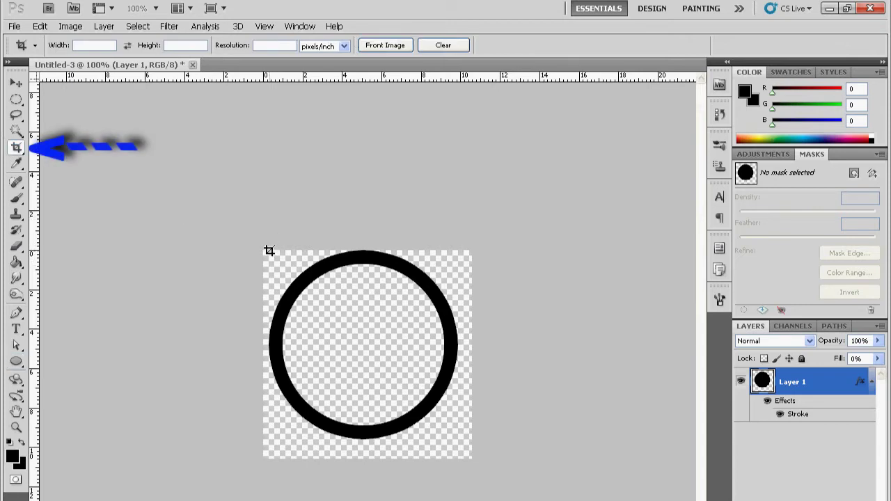
- Crop the canvas tightly around the ring
{"action": "left_click_drag", "start_coordinate": [270, 251], "coordinate": [456, 440]}
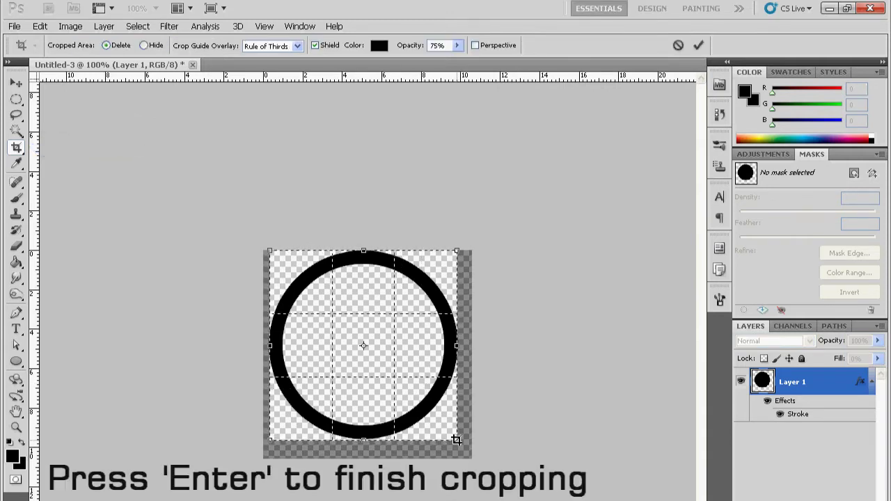
{"action": "key", "text": "Return"}
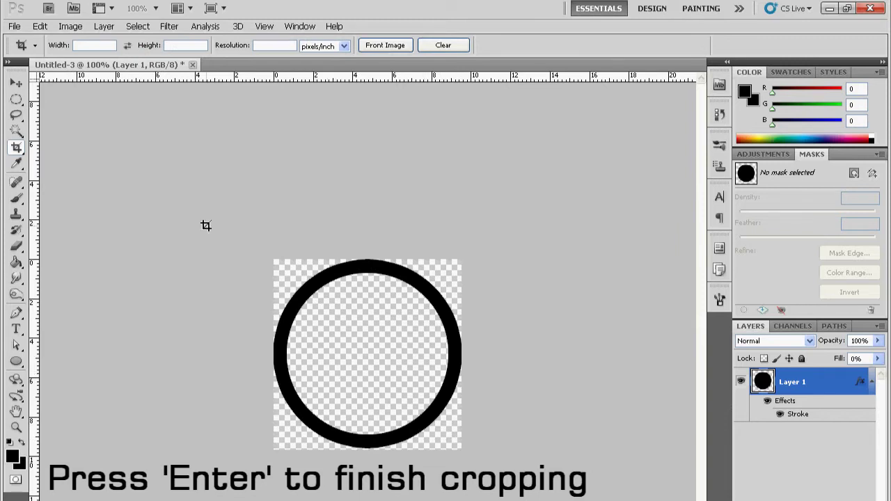
- Save the image as the Photoshop PSD 'Circle Track' in My Pictures
{"action": "left_click", "coordinate": [15, 26]}
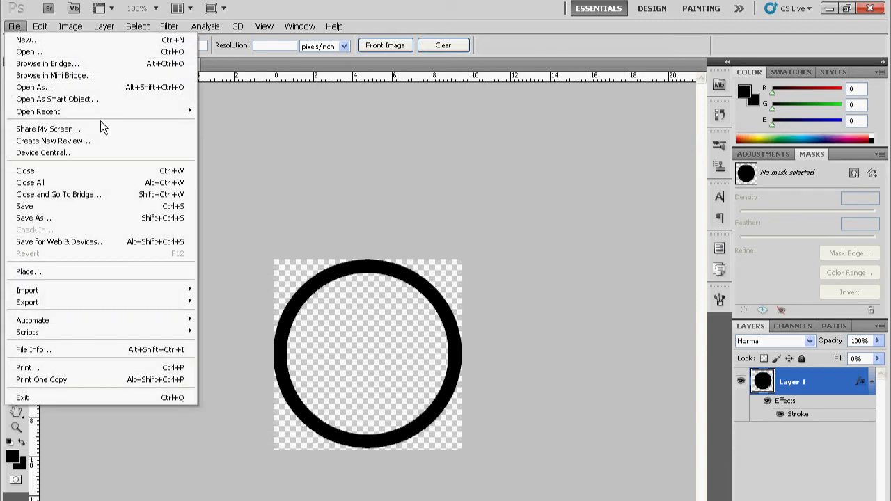
{"action": "left_click", "coordinate": [53, 218]}
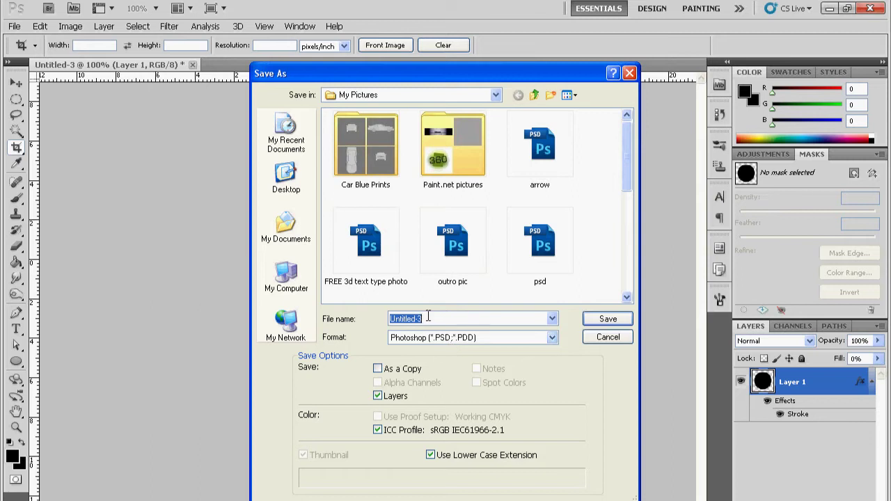
{"action": "type", "text": "Circle Track"}
{"action": "left_click", "coordinate": [597, 322]}
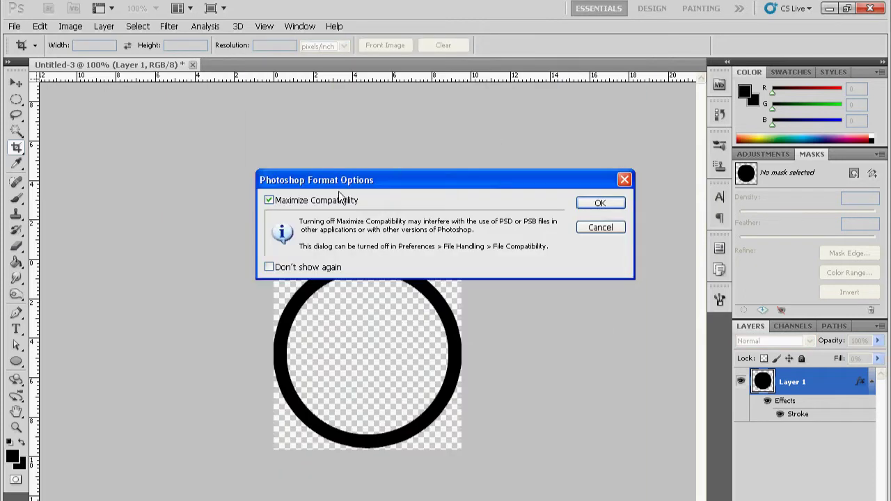
{"action": "left_click", "coordinate": [600, 203]}
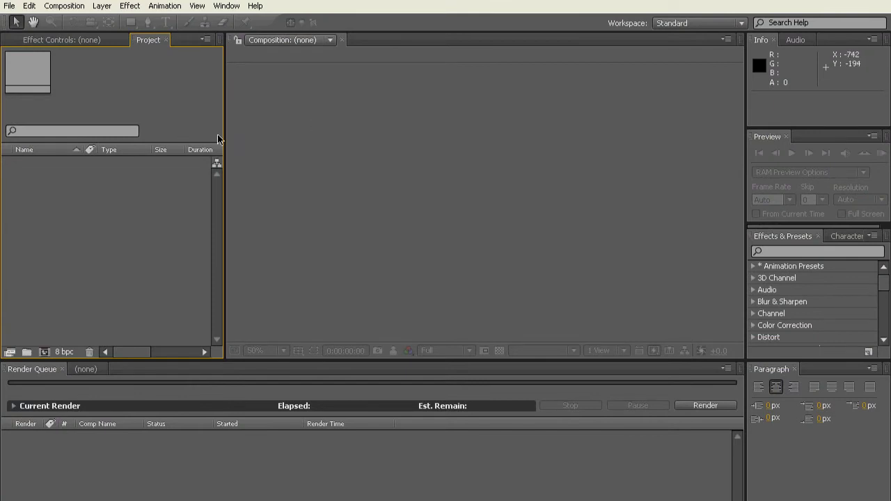
- Create Comp 1 at 1280×720, 30 fps, with a duration of 0:00:20:21
{"action": "left_click", "coordinate": [10, 6]}
{"action": "left_click", "coordinate": [64, 6]}
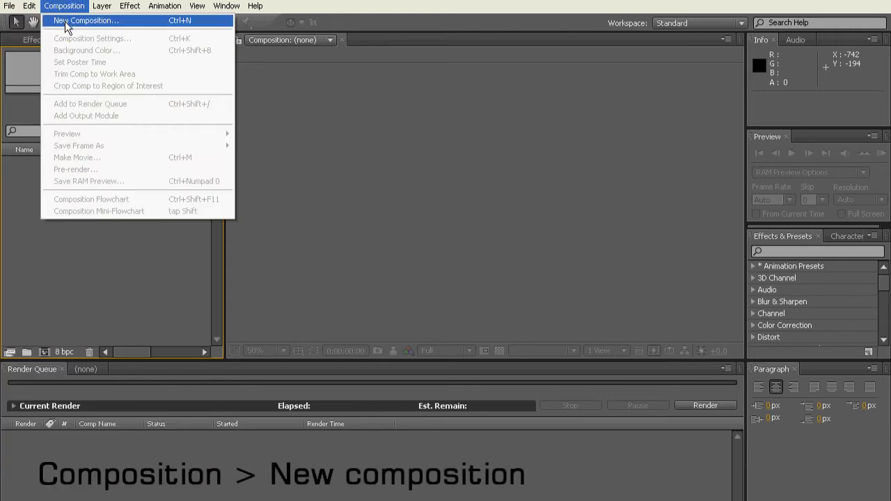
{"action": "left_click", "coordinate": [66, 21]}
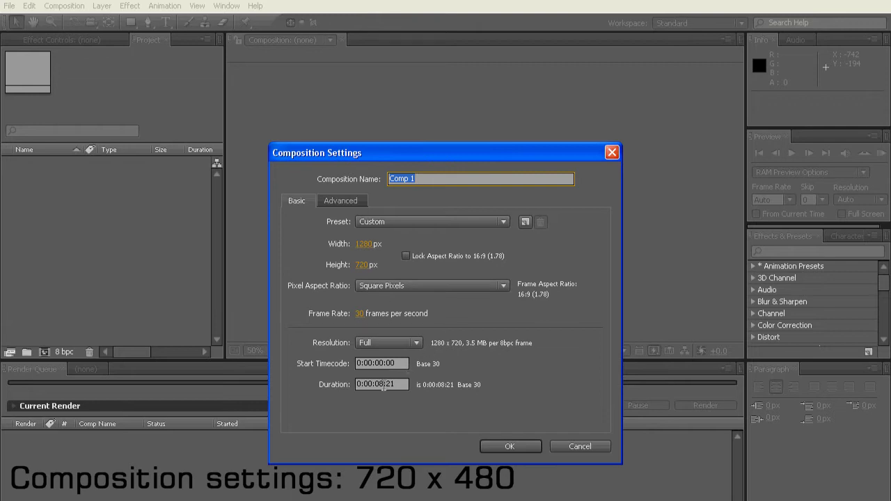
{"action": "left_click", "coordinate": [381, 388]}
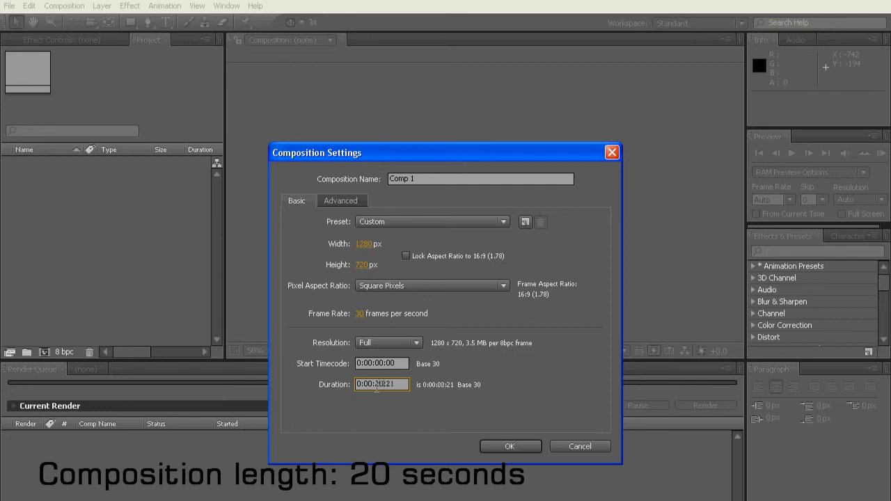
{"action": "key", "text": "Return"}
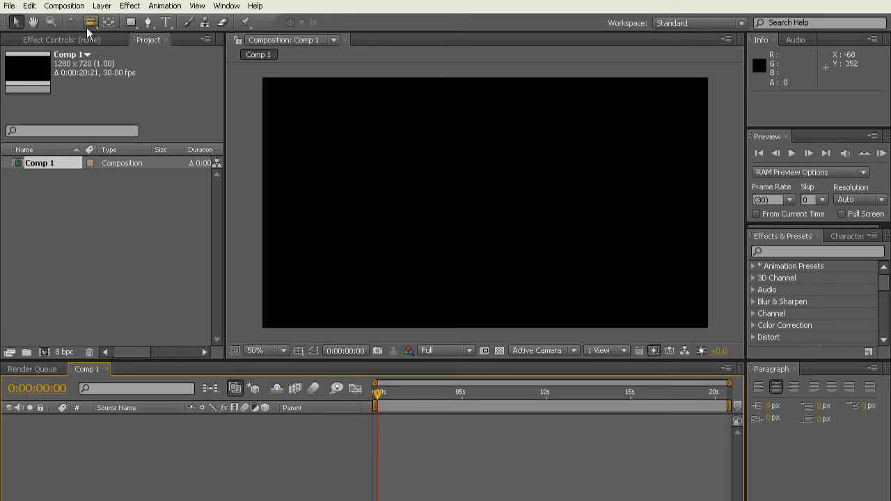
- Start a single-file import and browse to the Data (D:) drive
{"action": "left_click", "coordinate": [10, 8]}
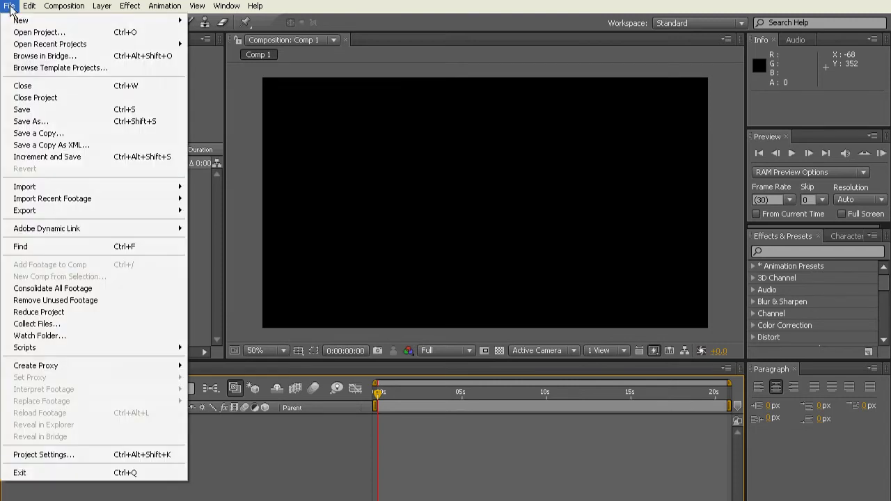
{"action": "mouse_move", "coordinate": [88, 192]}
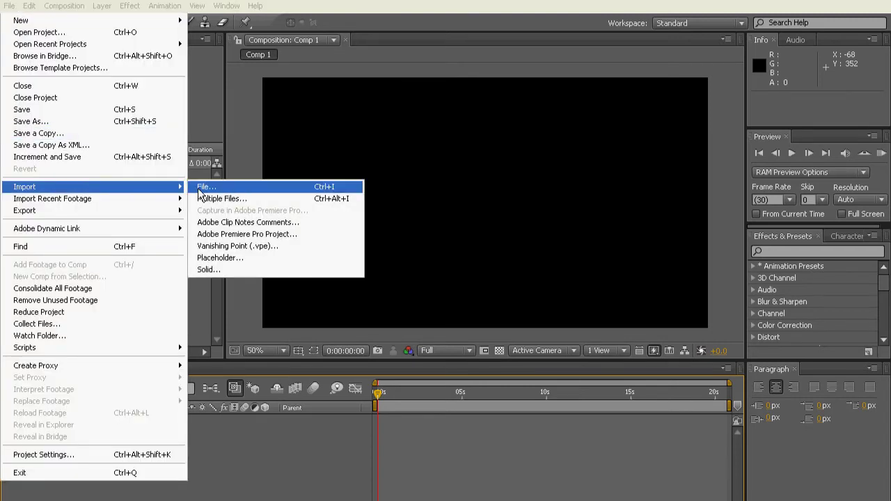
{"action": "left_click", "coordinate": [201, 188]}
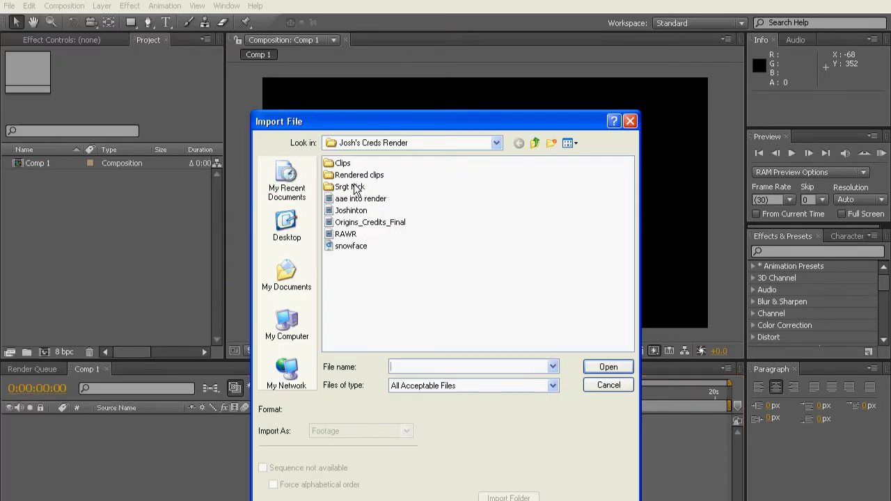
{"action": "left_click", "coordinate": [287, 324]}
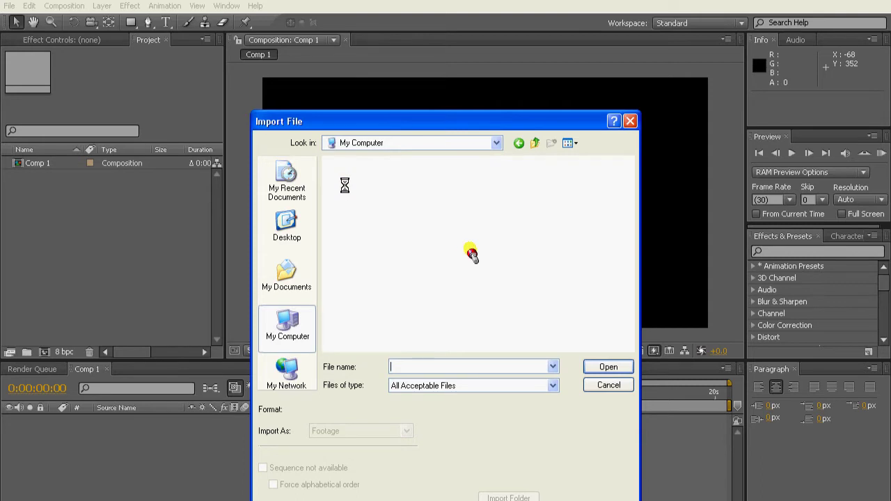
{"action": "left_click", "coordinate": [346, 186]}
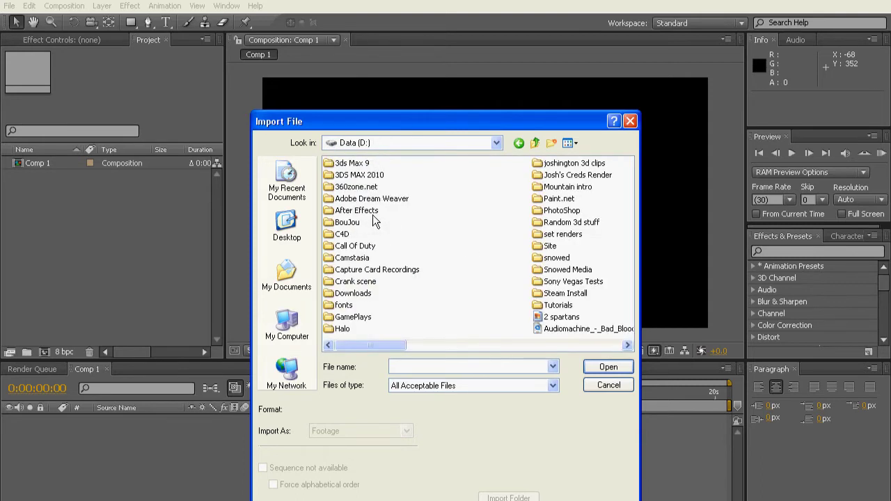
- Import ButtCrax Trailer0000.avi from Halo > Editing > Deliverance Trailer > Deliverance Clips into Comp 1
{"action": "double_click", "coordinate": [343, 328]}
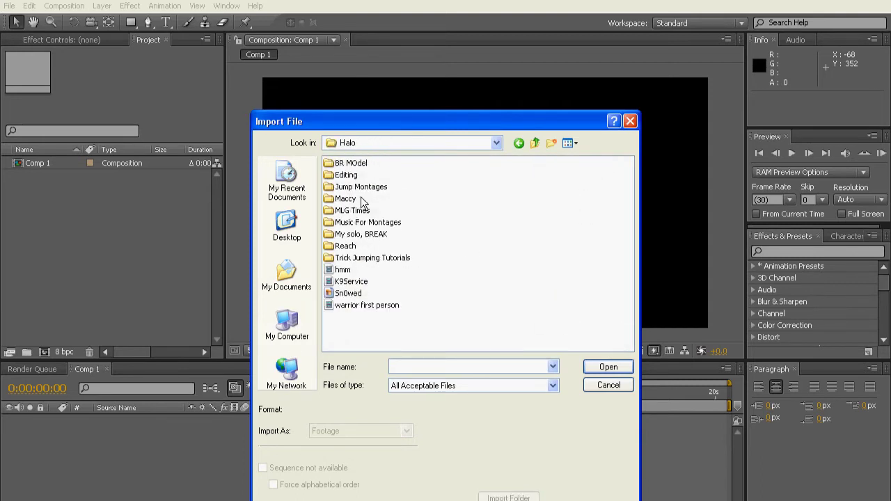
{"action": "double_click", "coordinate": [344, 177]}
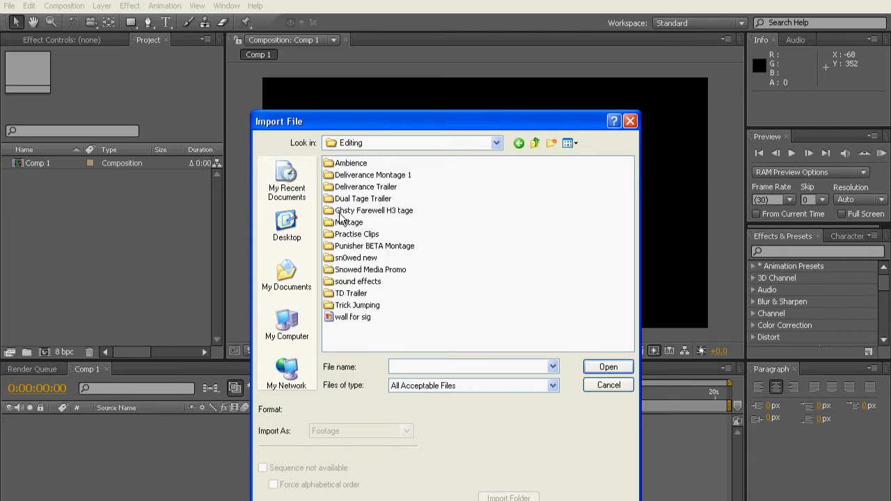
{"action": "double_click", "coordinate": [368, 188]}
{"action": "double_click", "coordinate": [363, 163]}
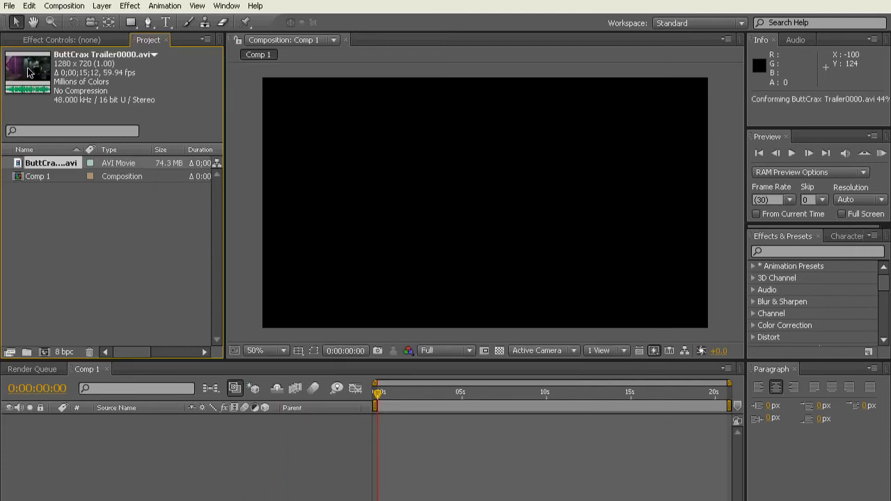
{"action": "double_click", "coordinate": [359, 163]}
{"action": "left_click_drag", "start_coordinate": [66, 90], "coordinate": [491, 203]}
{"action": "left_click", "coordinate": [403, 392]}
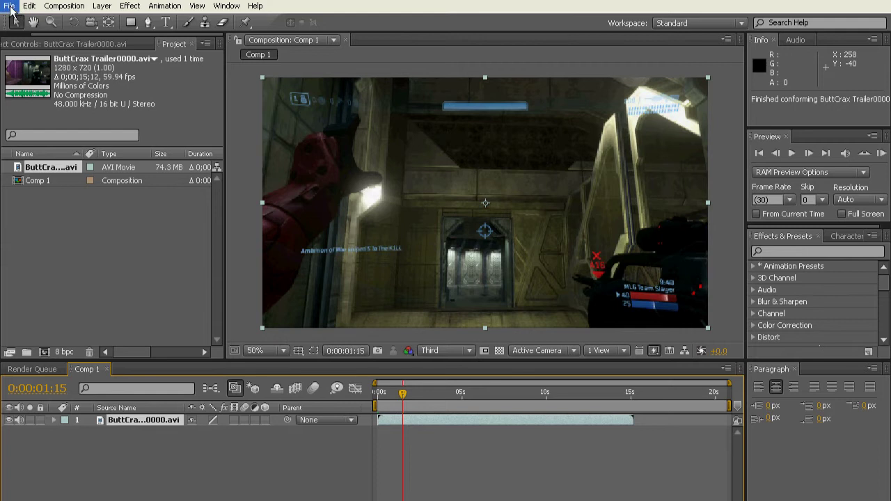
- Import Circle Track.psd as a composition
{"action": "left_click", "coordinate": [11, 7]}
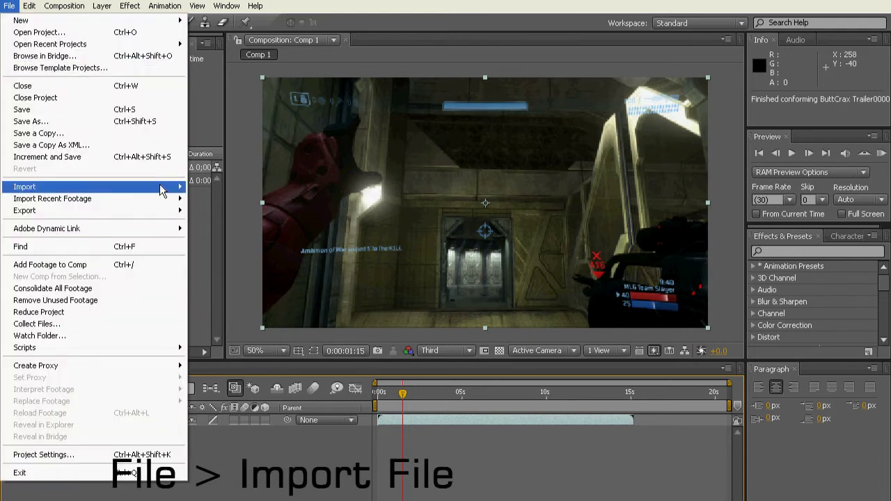
{"action": "mouse_move", "coordinate": [167, 186]}
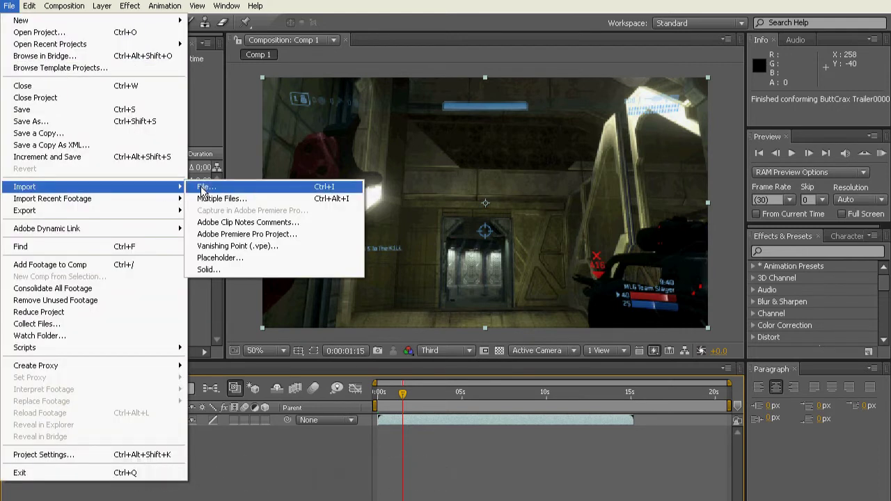
{"action": "left_click", "coordinate": [203, 188]}
{"action": "double_click", "coordinate": [550, 275]}
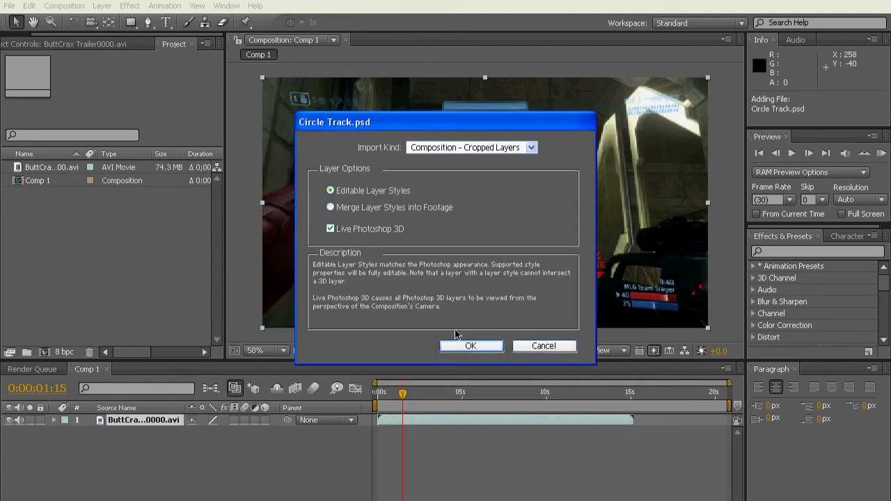
{"action": "left_click", "coordinate": [471, 346]}
- Place Circle Track above the gameplay layer in Comp 1 and position the ring over the frame
{"action": "left_click_drag", "start_coordinate": [45, 179], "coordinate": [314, 450]}
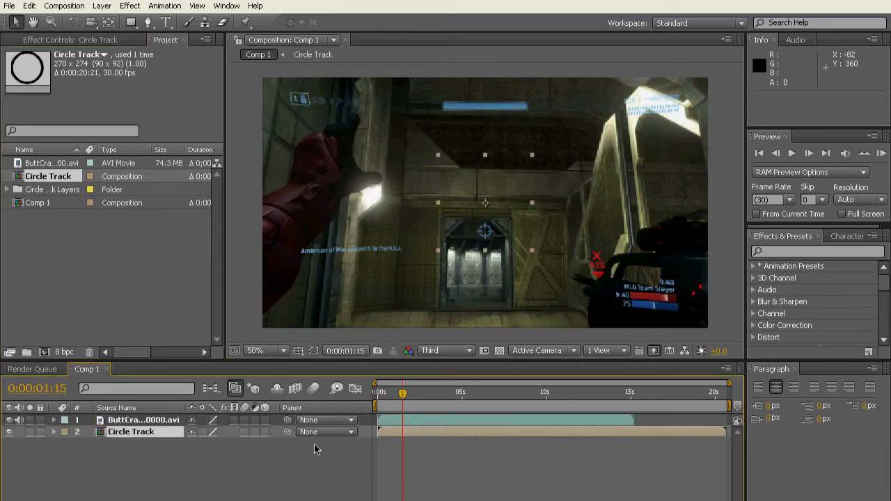
{"action": "left_click_drag", "start_coordinate": [142, 433], "coordinate": [151, 420]}
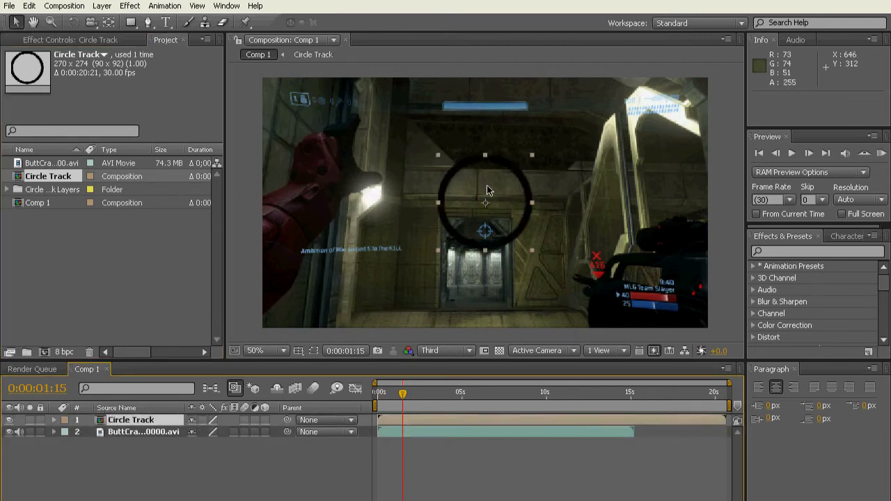
{"action": "mouse_move", "coordinate": [477, 201]}
{"action": "left_mouse_down"}
{"action": "mouse_move", "coordinate": [524, 223]}
{"action": "mouse_move", "coordinate": [463, 209]}
{"action": "left_mouse_up"}
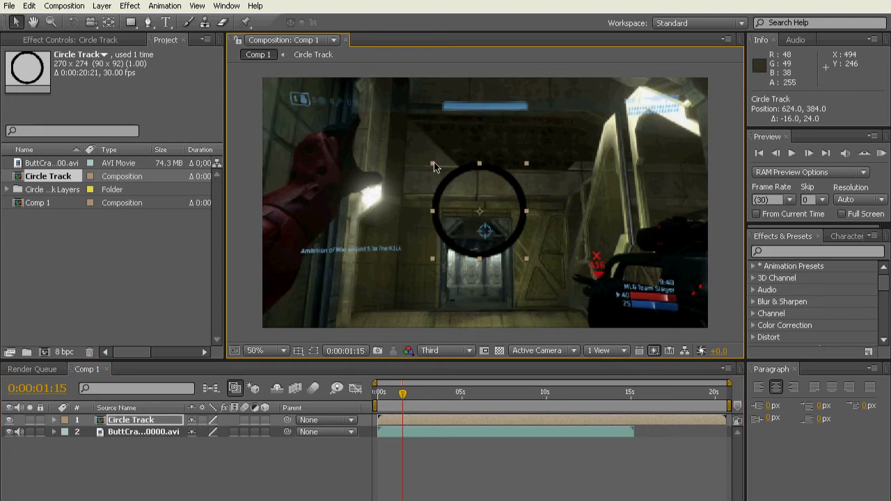
{"action": "left_click", "coordinate": [659, 387]}
{"action": "left_click", "coordinate": [64, 5]}
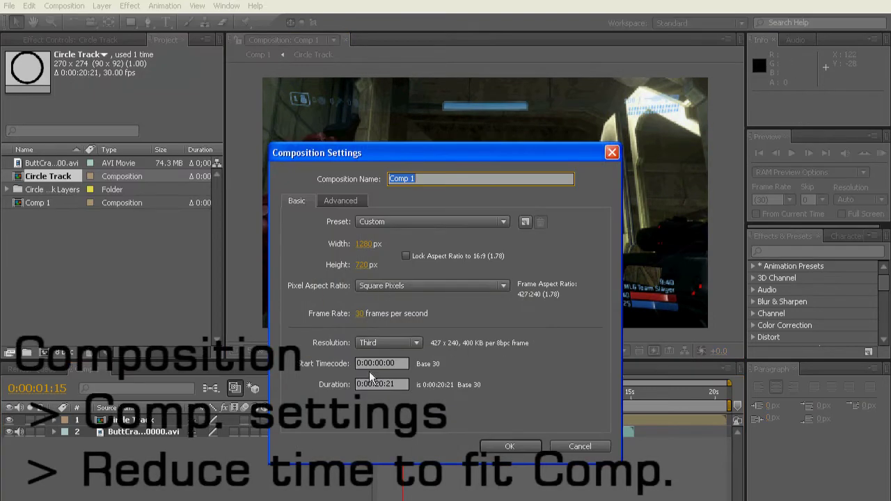
- Change Comp 1's duration to 0:00:15:00
{"action": "double_click", "coordinate": [380, 384]}
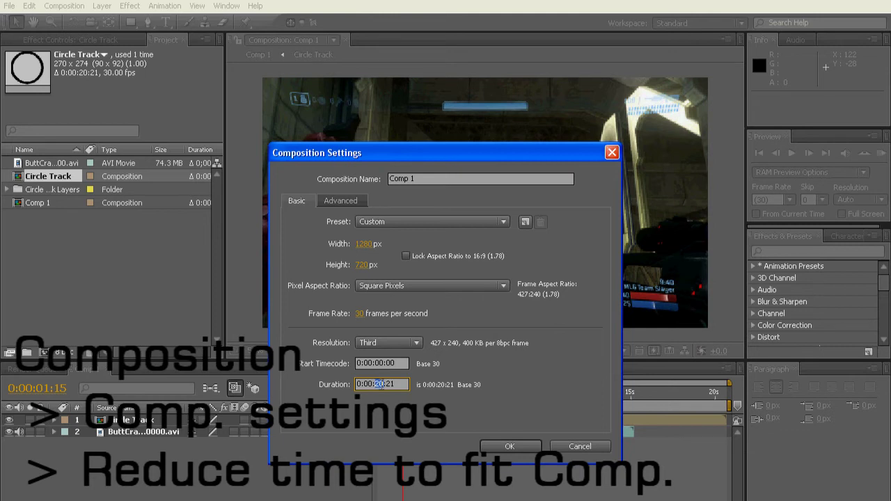
{"action": "type", "text": "15"}
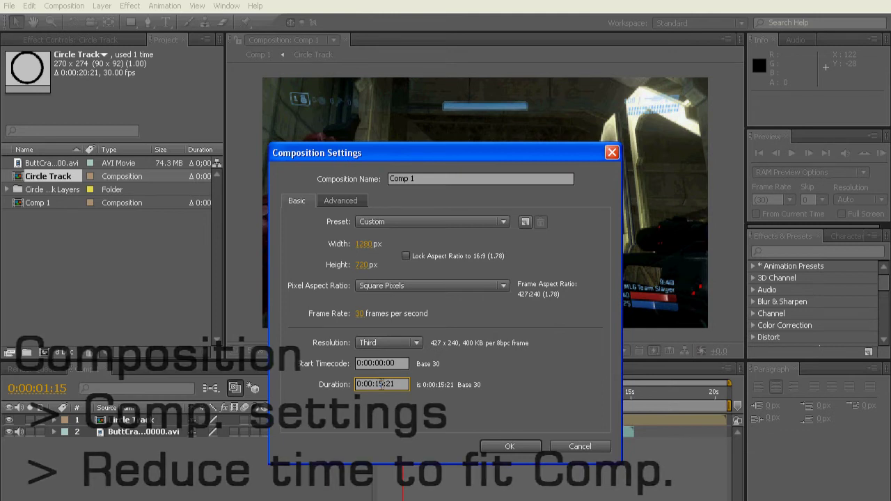
{"action": "key", "text": "BackSpace"}
{"action": "key", "text": "BackSpace"}
{"action": "type", "text": "00"}
{"action": "key", "text": "Return"}
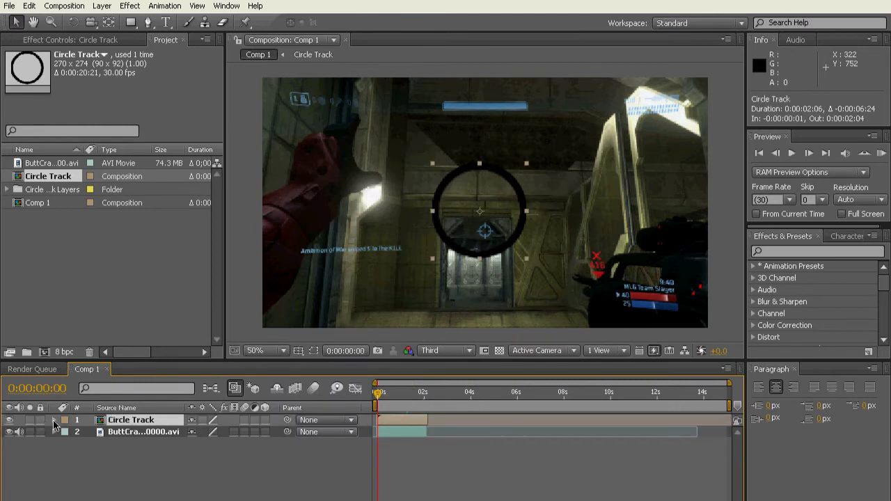
- Make Circle Track a 3D layer and enable Position, Scale and Orientation keyframing
{"action": "left_click", "coordinate": [54, 421]}
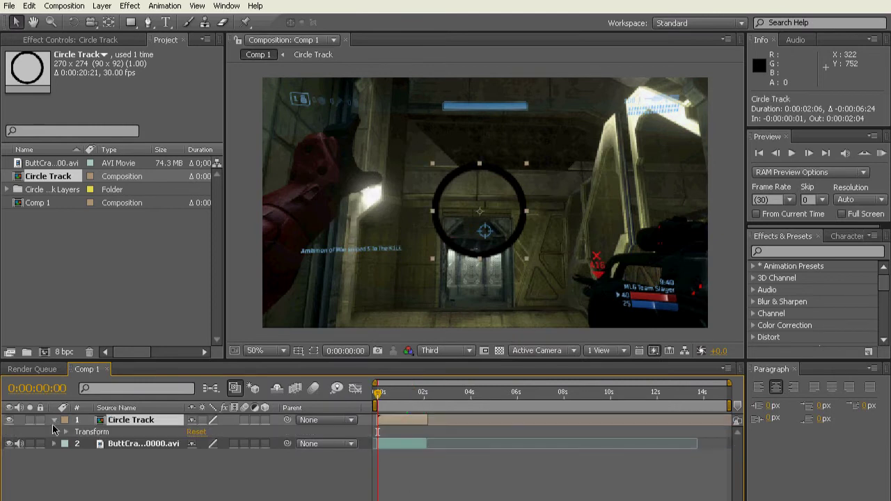
{"action": "left_click", "coordinate": [67, 432]}
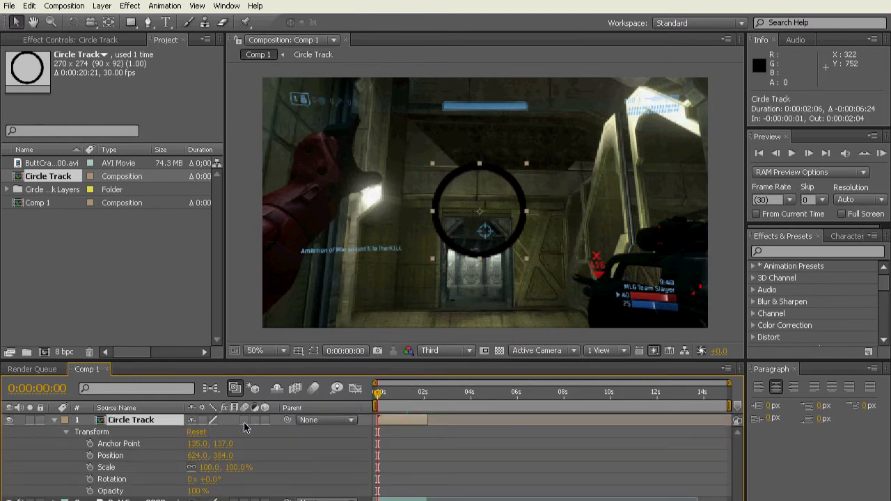
{"action": "left_click", "coordinate": [264, 421]}
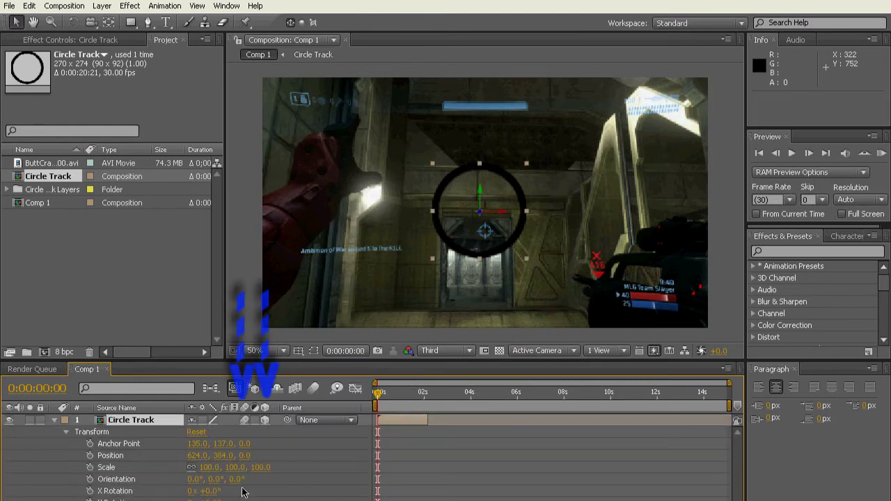
{"action": "left_click", "coordinate": [89, 456]}
{"action": "left_click", "coordinate": [90, 467]}
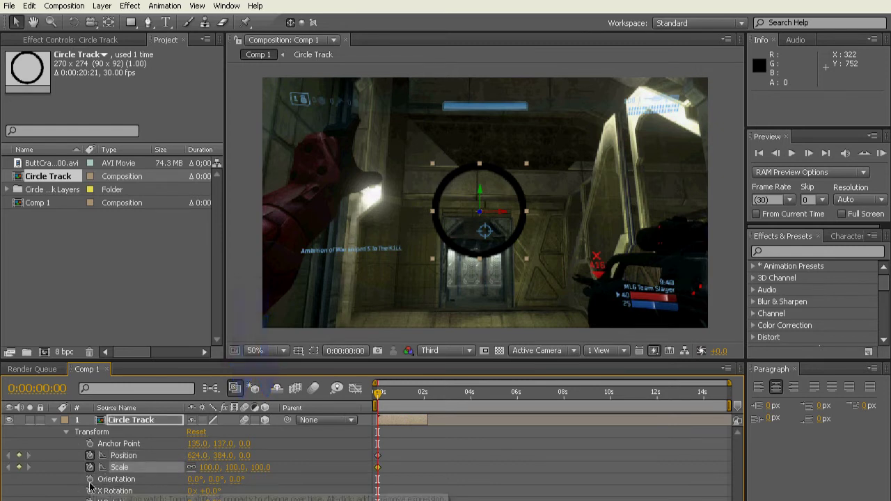
{"action": "left_click", "coordinate": [89, 479]}
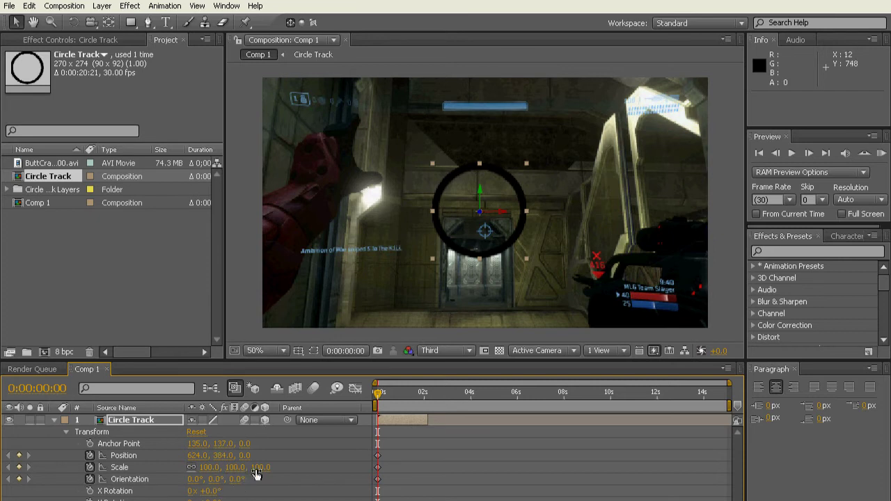
- Scale the ring to 222% and move it to the top edge at Position 624, 3, 0
{"action": "left_click_drag", "start_coordinate": [256, 473], "coordinate": [334, 467]}
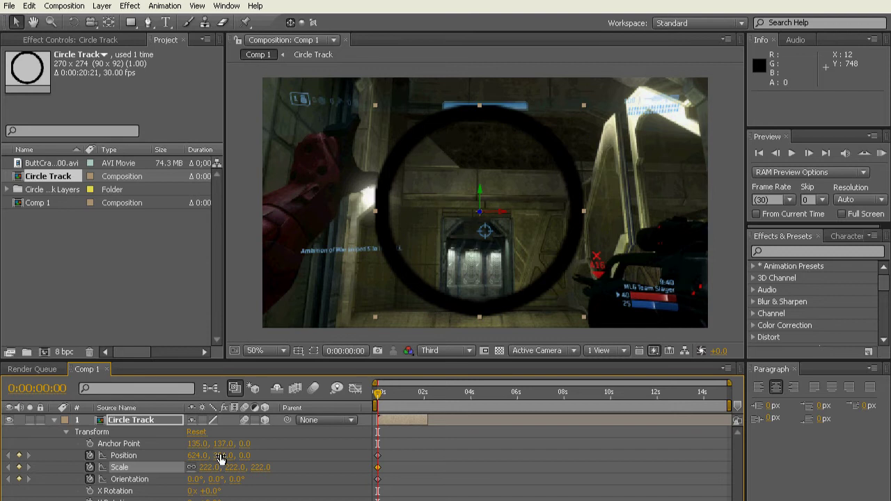
{"action": "left_click_drag", "start_coordinate": [220, 456], "coordinate": [3, 451]}
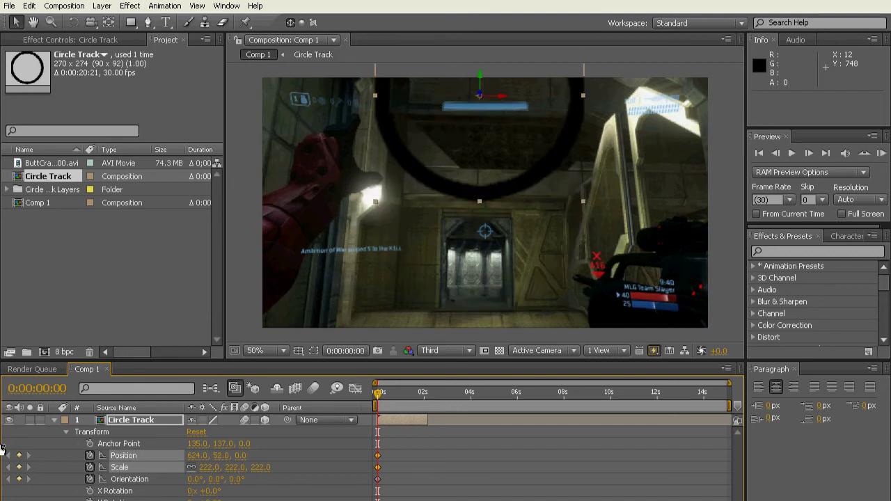
{"action": "left_click_drag", "start_coordinate": [3, 449], "coordinate": [2, 413]}
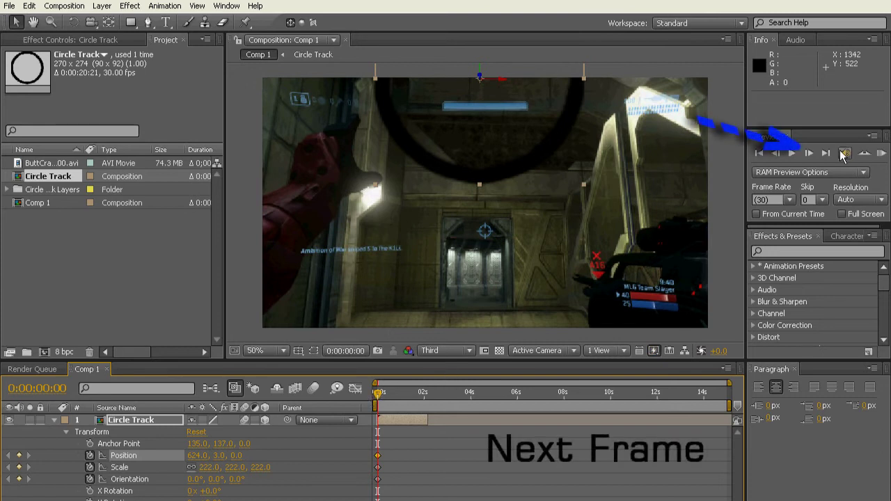
- At frame 5, move the ring down onto the grenade and shrink it to fit
{"action": "left_click", "coordinate": [808, 154]}
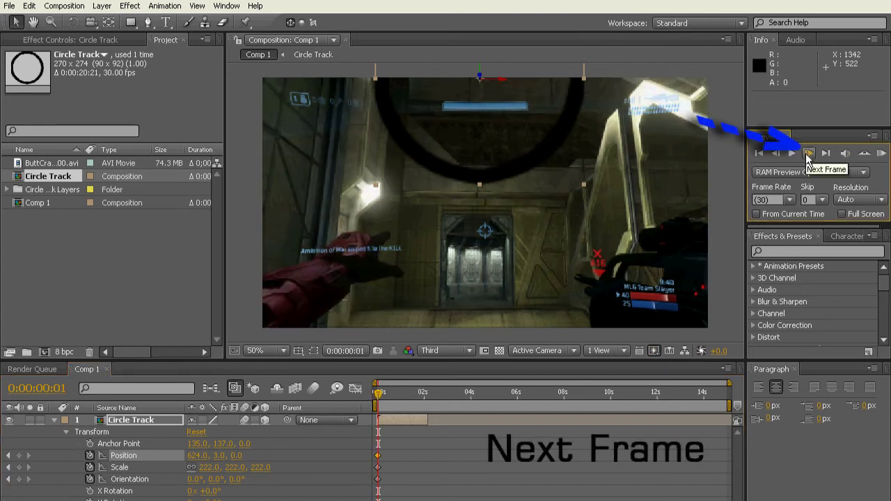
{"action": "left_click", "coordinate": [808, 154]}
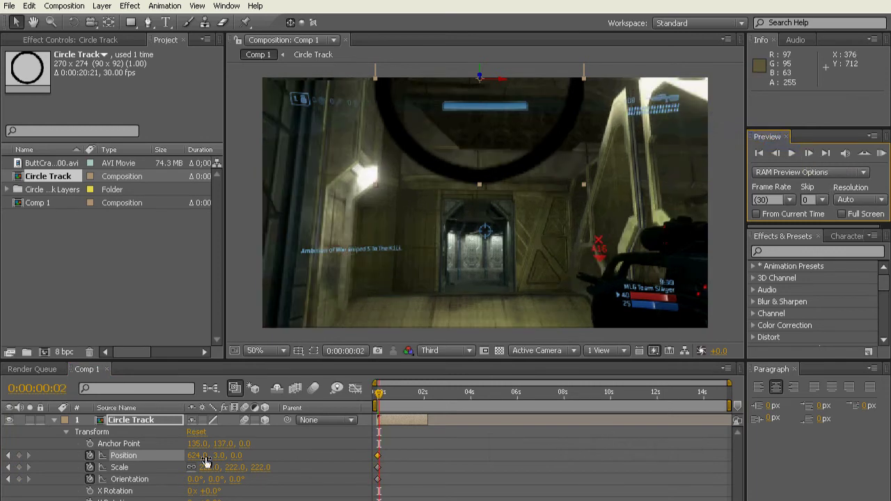
{"action": "double_click", "coordinate": [807, 154]}
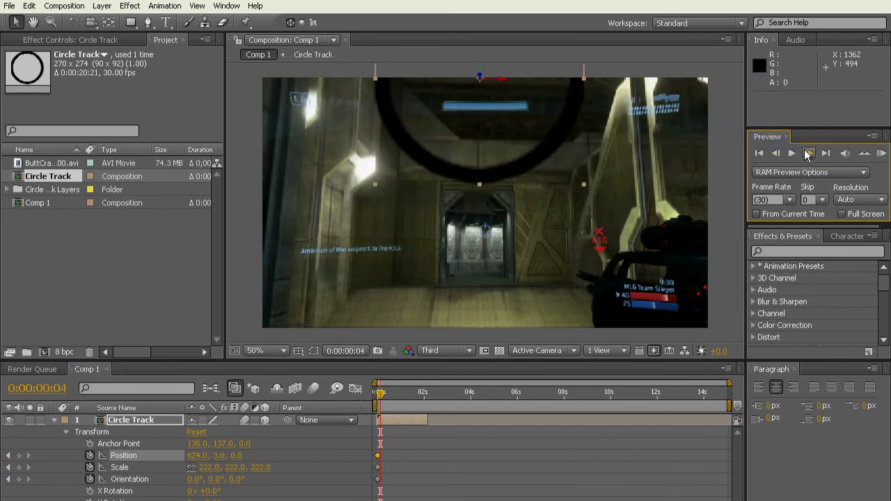
{"action": "left_click", "coordinate": [808, 154]}
{"action": "left_click", "coordinate": [776, 154]}
{"action": "left_click", "coordinate": [808, 154]}
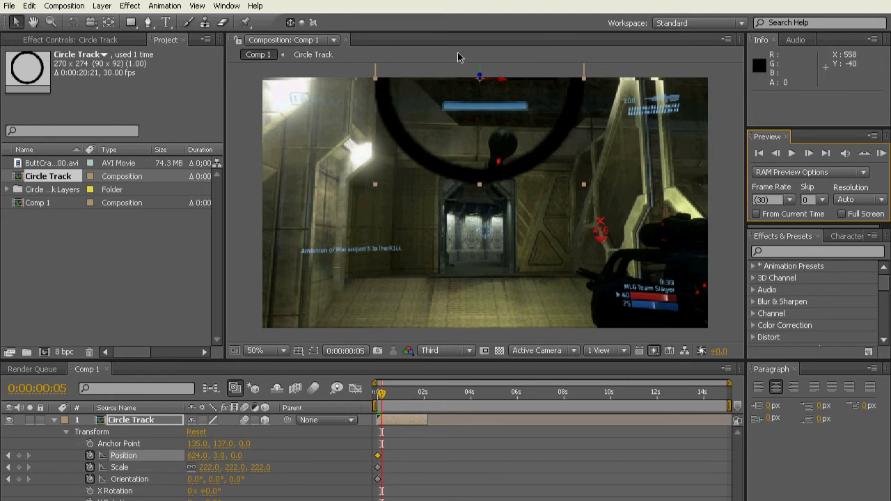
{"action": "left_click_drag", "start_coordinate": [457, 52], "coordinate": [474, 188]}
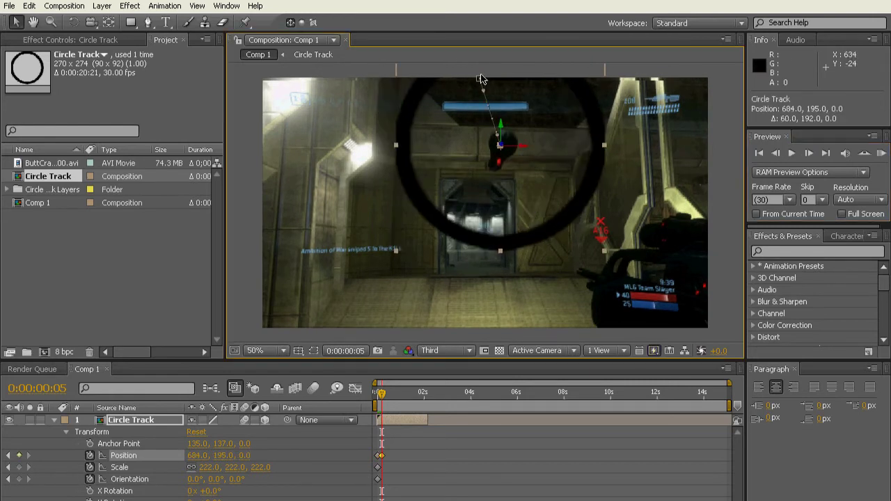
{"action": "left_click_drag", "start_coordinate": [480, 78], "coordinate": [513, 72]}
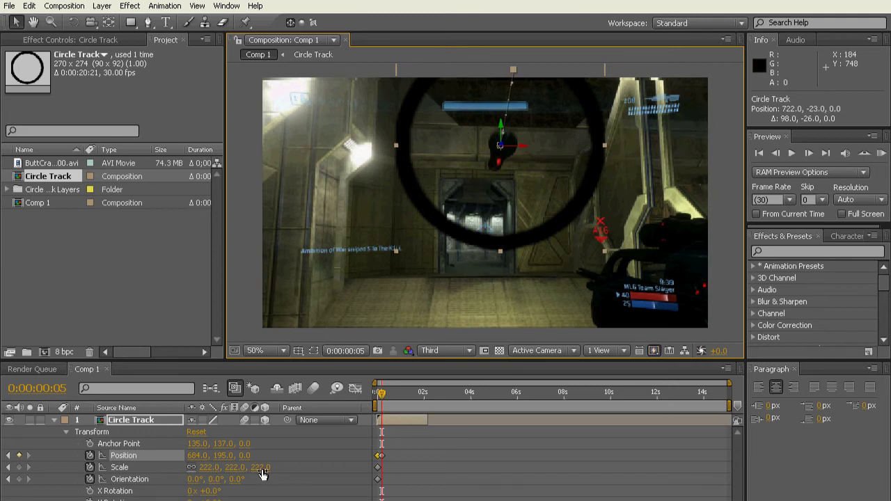
{"action": "left_click_drag", "start_coordinate": [259, 474], "coordinate": [232, 470]}
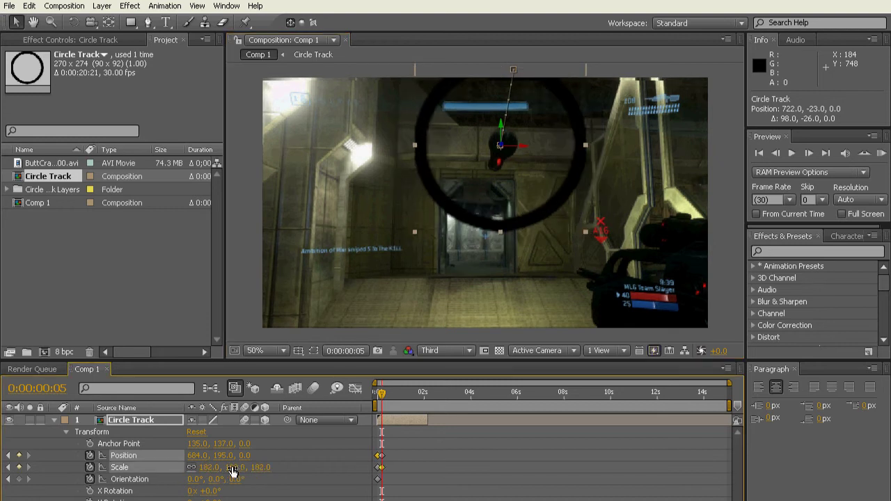
- Over the next frames, keep the ring on the grenade and shrink it further as it recedes
{"action": "left_click", "coordinate": [810, 152]}
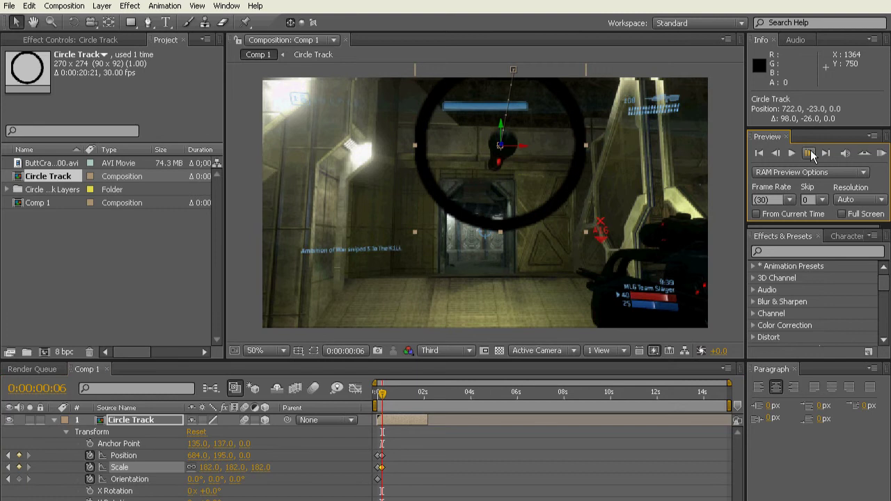
{"action": "left_click_drag", "start_coordinate": [493, 179], "coordinate": [530, 198]}
{"action": "left_click", "coordinate": [810, 151]}
{"action": "left_click", "coordinate": [809, 152]}
{"action": "left_click", "coordinate": [809, 153]}
{"action": "left_click", "coordinate": [809, 152]}
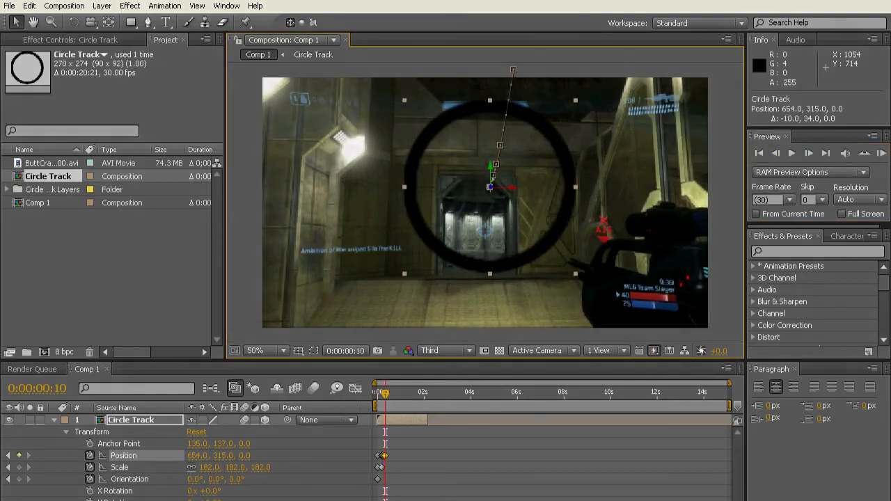
{"action": "scroll", "coordinate": [432, 432], "scroll_direction": "up", "scroll_amount": 3}
{"action": "left_click", "coordinate": [776, 152]}
{"action": "left_click", "coordinate": [776, 153]}
{"action": "left_click", "coordinate": [775, 153]}
{"action": "left_click", "coordinate": [776, 152]}
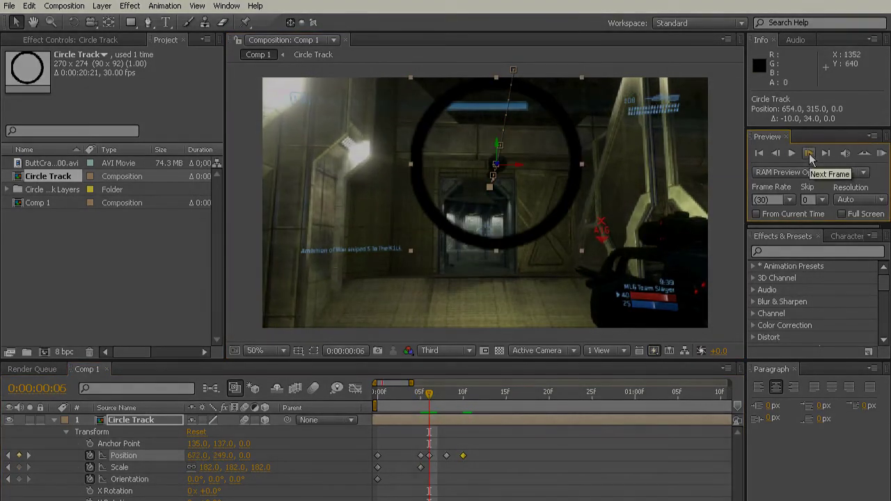
{"action": "left_click_drag", "start_coordinate": [259, 471], "coordinate": [224, 472]}
{"action": "key", "text": "Page_Down"}
{"action": "key", "text": "Page_Down"}
- Advance one frame to continue tracking the grenade
{"action": "left_click", "coordinate": [808, 152]}
{"action": "left_click", "coordinate": [809, 153]}
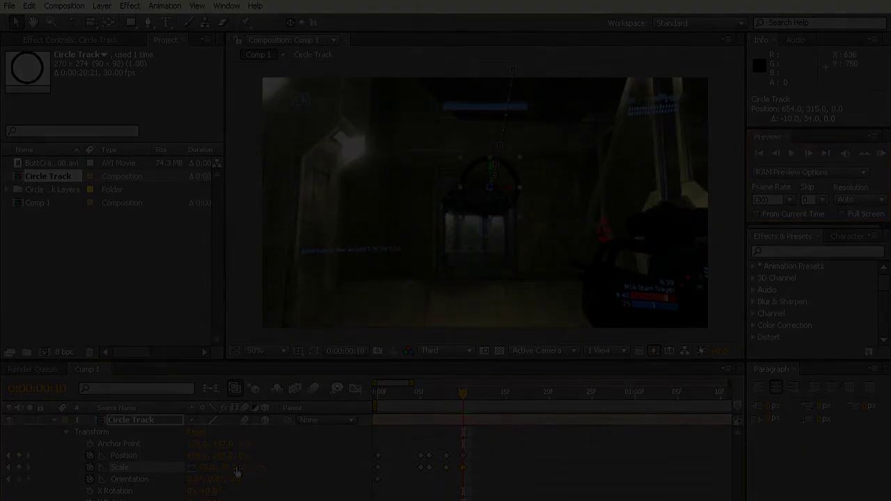